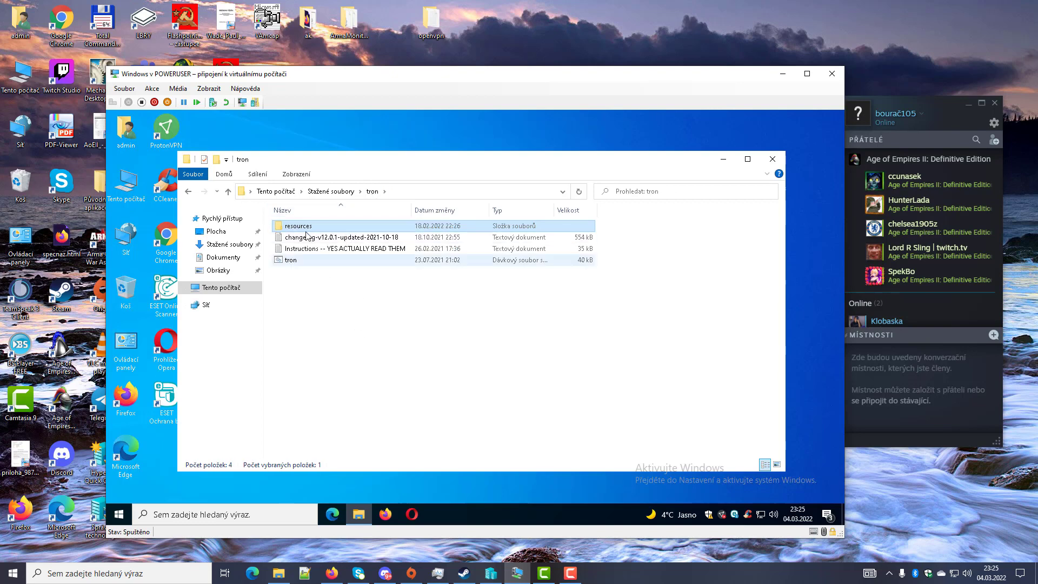
Open the virtual machine's Windows Security overview and expand the virtual machine window to full screen.
mouse_move(303, 231)
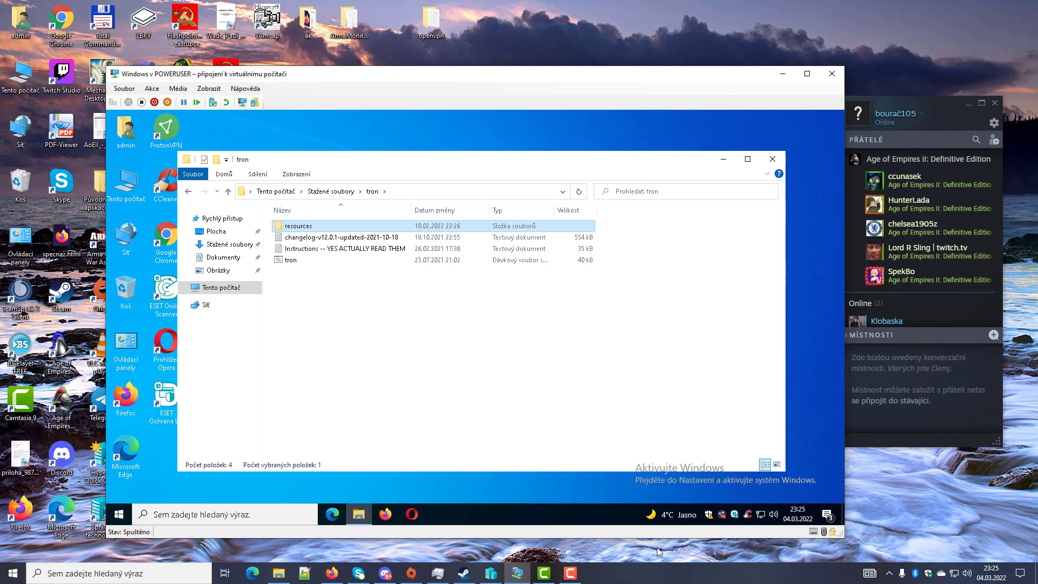
click(709, 518)
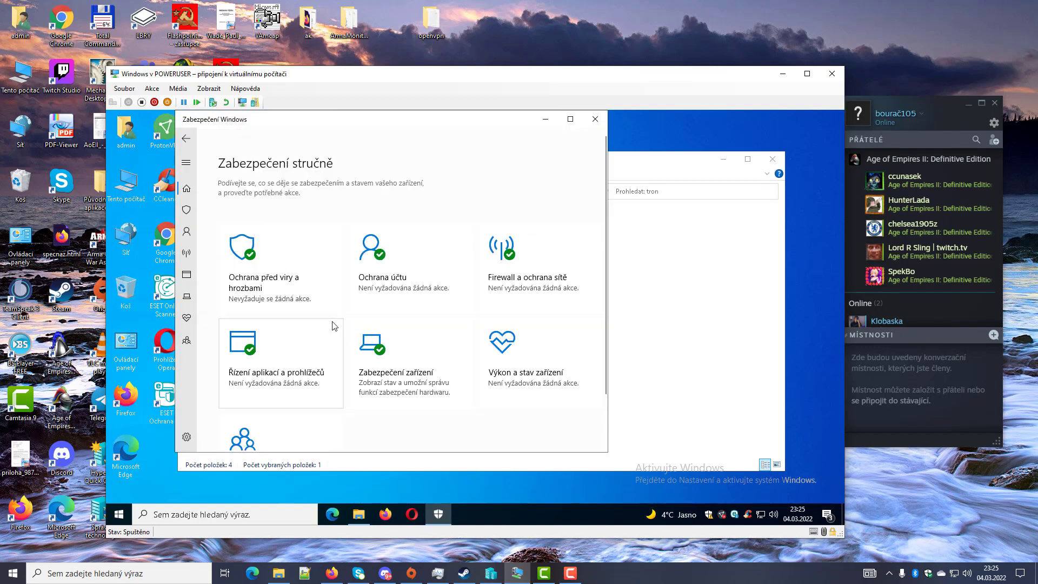
scroll(281, 324, down, 1)
click(806, 74)
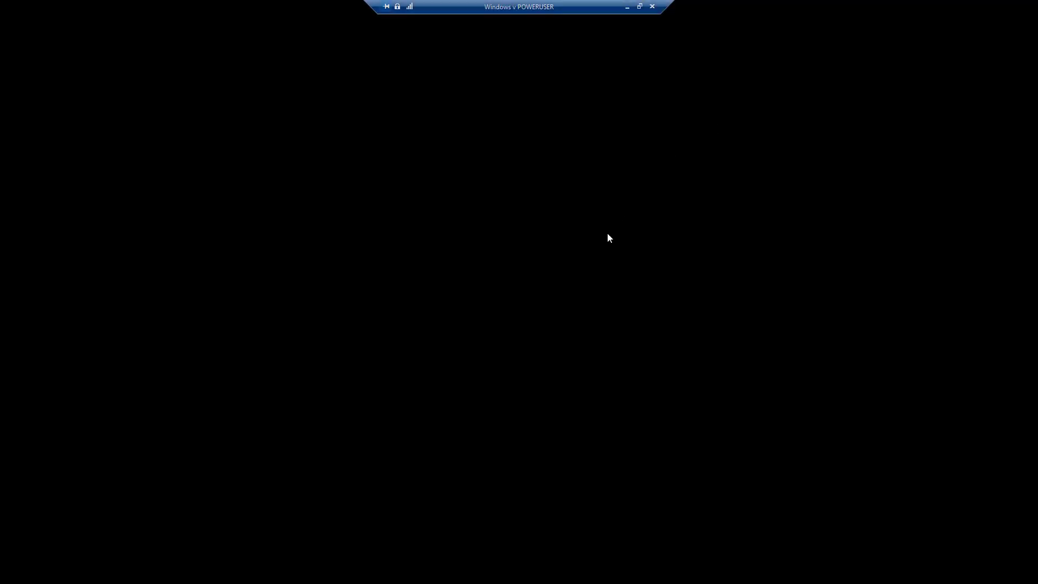
scroll(189, 130, up, 2)
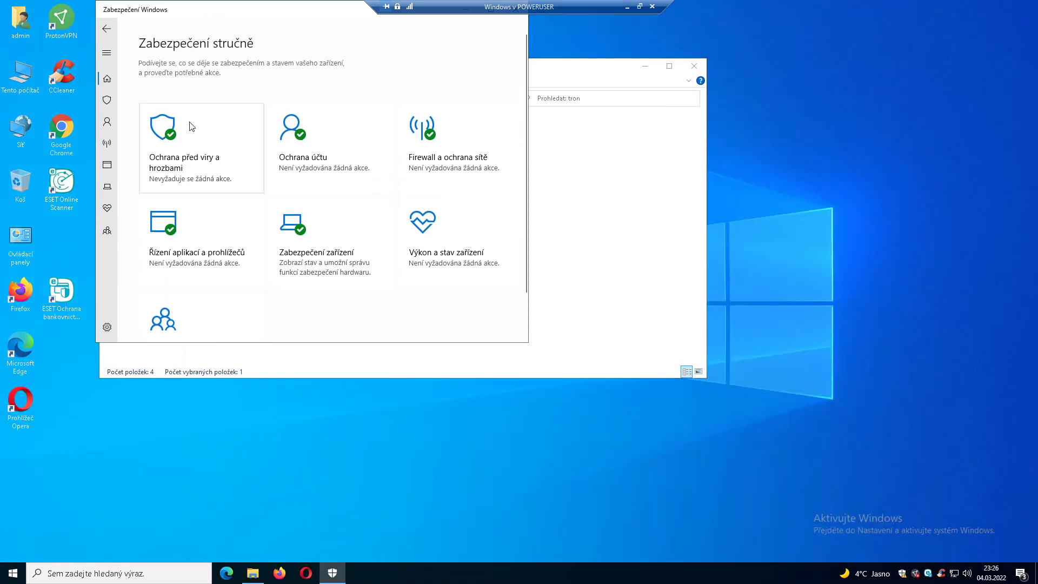
Review the virus and threat protection page, including the ESET Security status and Microsoft Defender options, and close Windows Security.
click(190, 164)
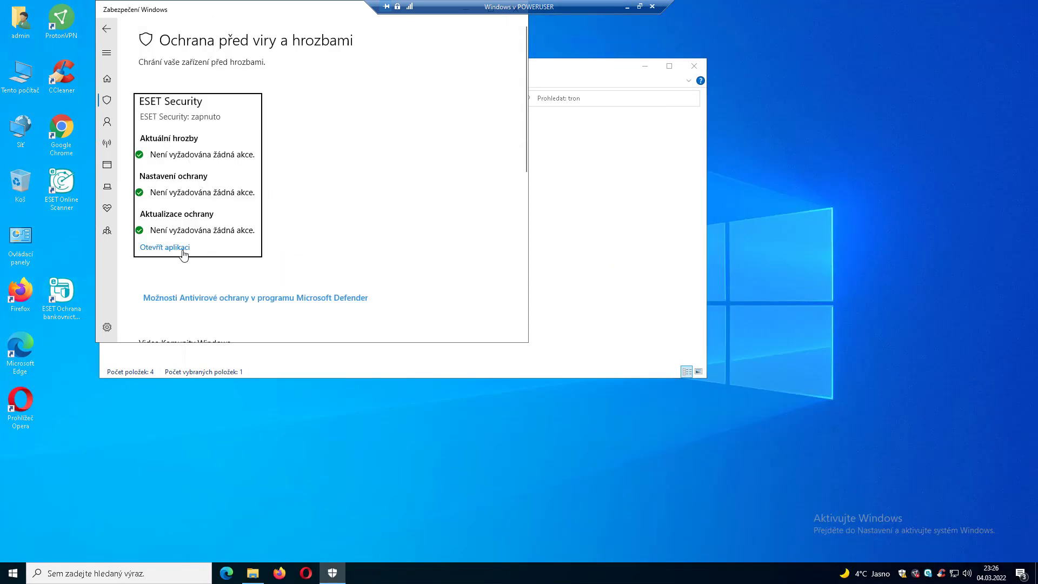
scroll(220, 290, down, 4)
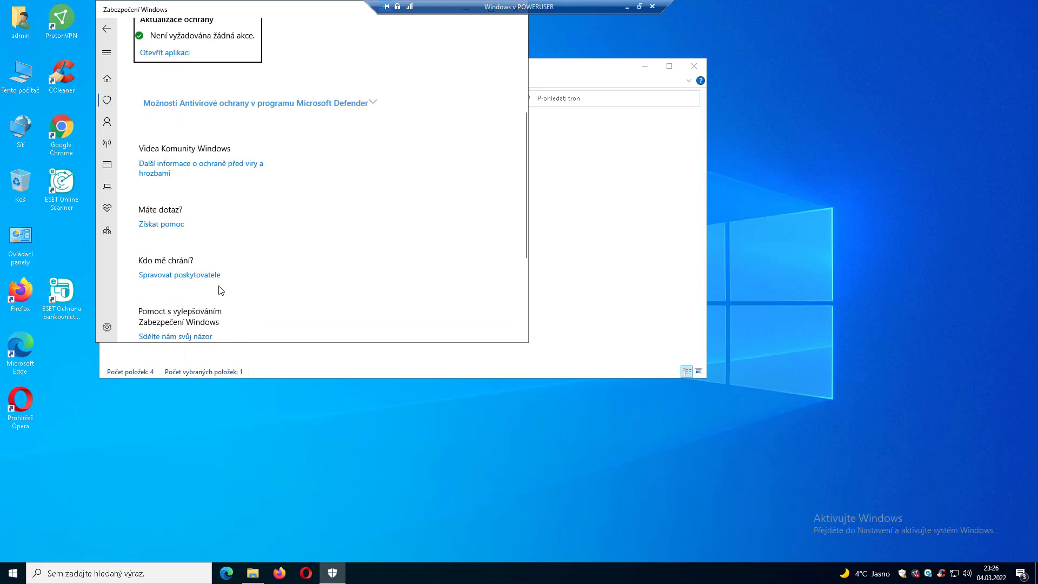
scroll(220, 290, up, 2)
scroll(220, 290, down, 2)
scroll(220, 290, down, 2)
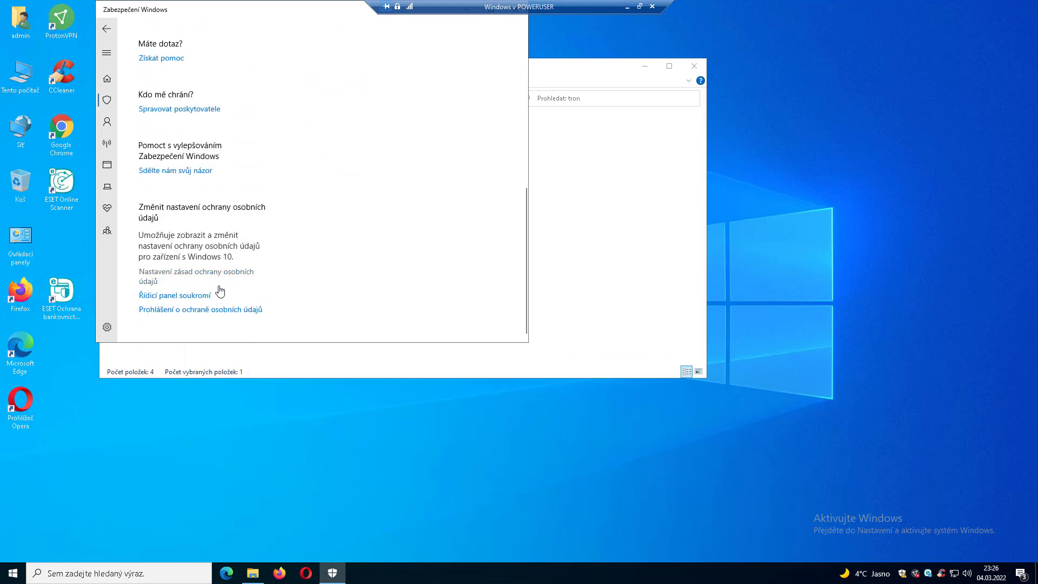
scroll(220, 290, up, 4)
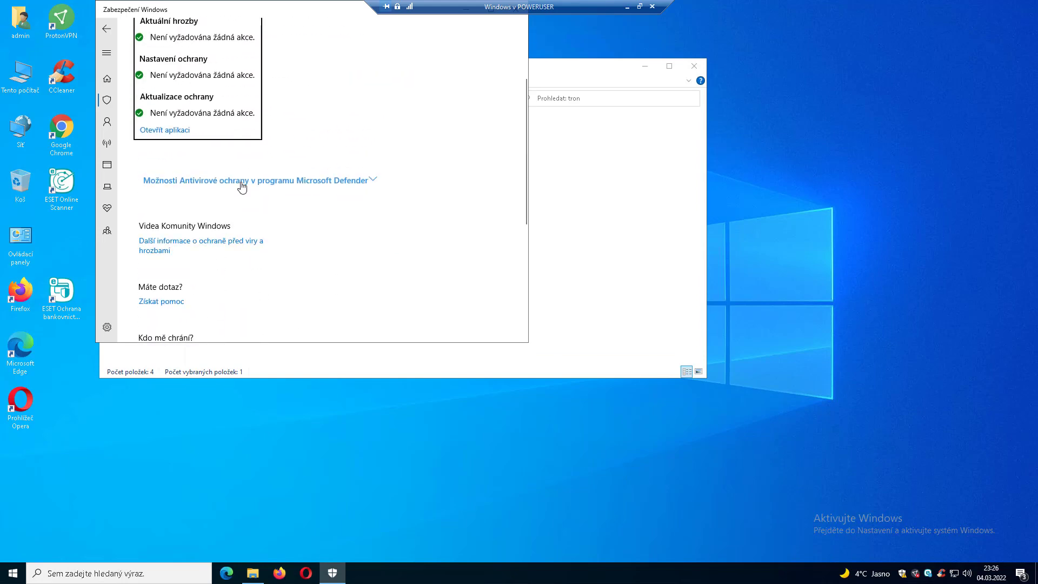
scroll(299, 208, up, 3)
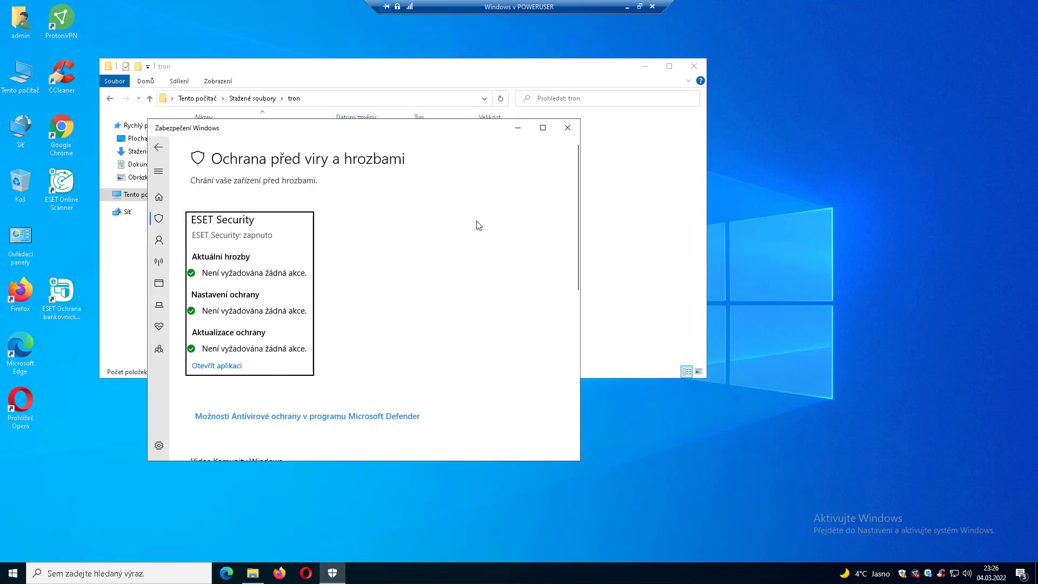
click(572, 128)
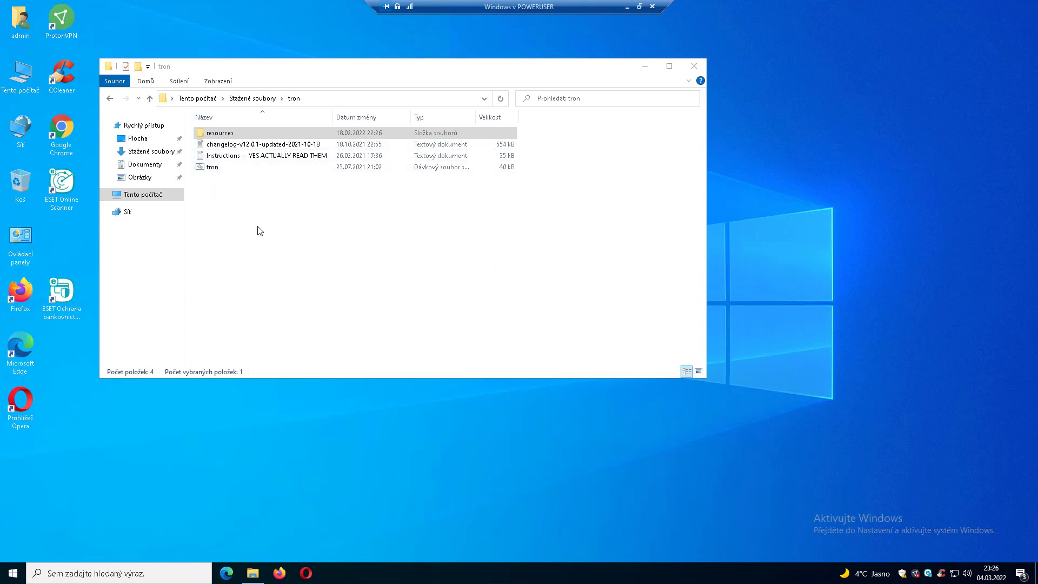
Browse to resources > stage_1_tempclean in the tron folder and view its ccleaner and finddupe subfolders.
double_click(233, 139)
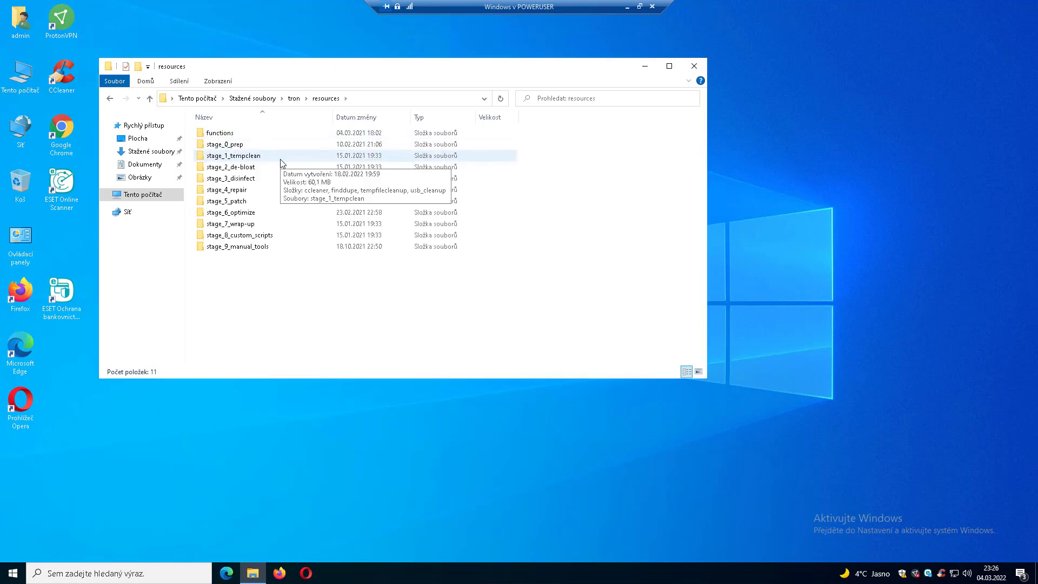
double_click(281, 157)
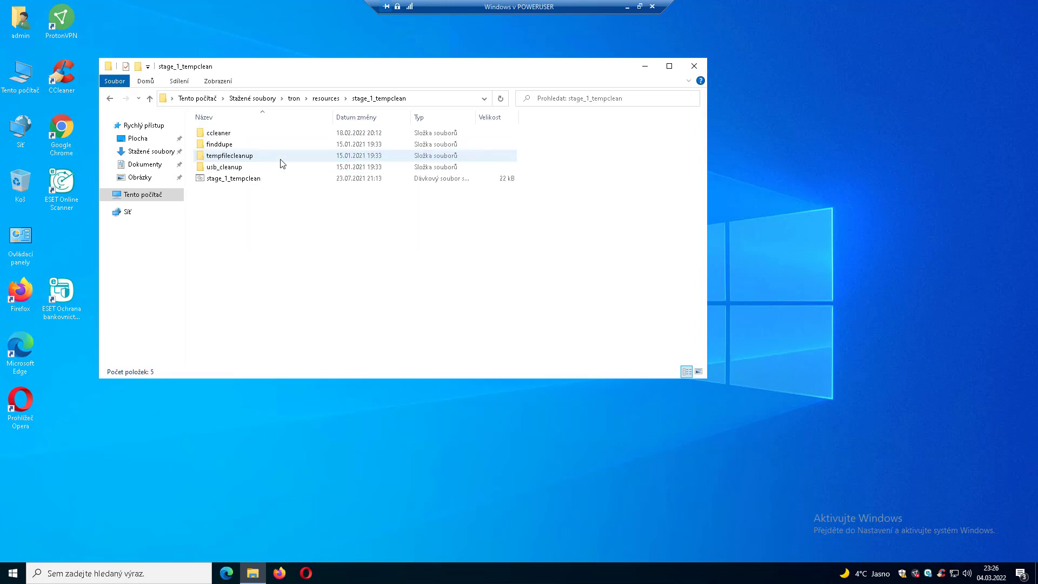
double_click(241, 134)
click(151, 98)
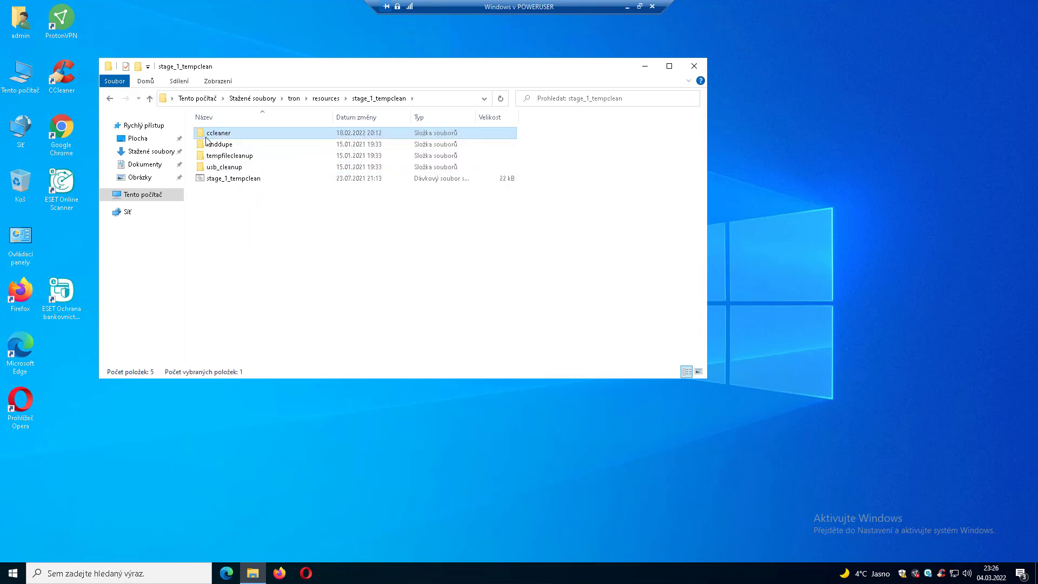
click(211, 145)
double_click(211, 145)
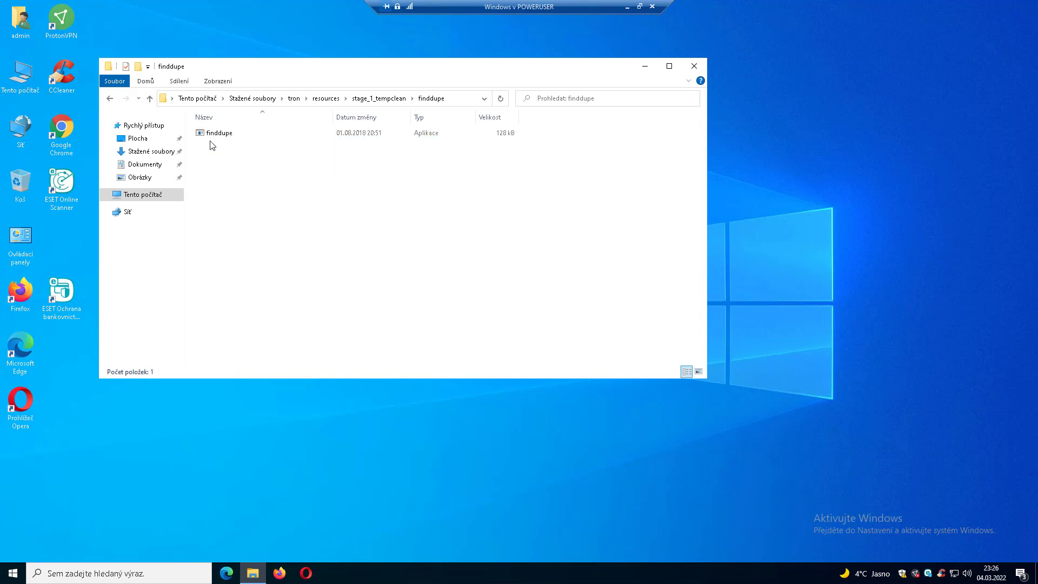
click(150, 99)
Open the TempFileCleanup batch script from the tempfilecleanup folder for editing, read through its user and system cleanup commands, and close it.
double_click(225, 157)
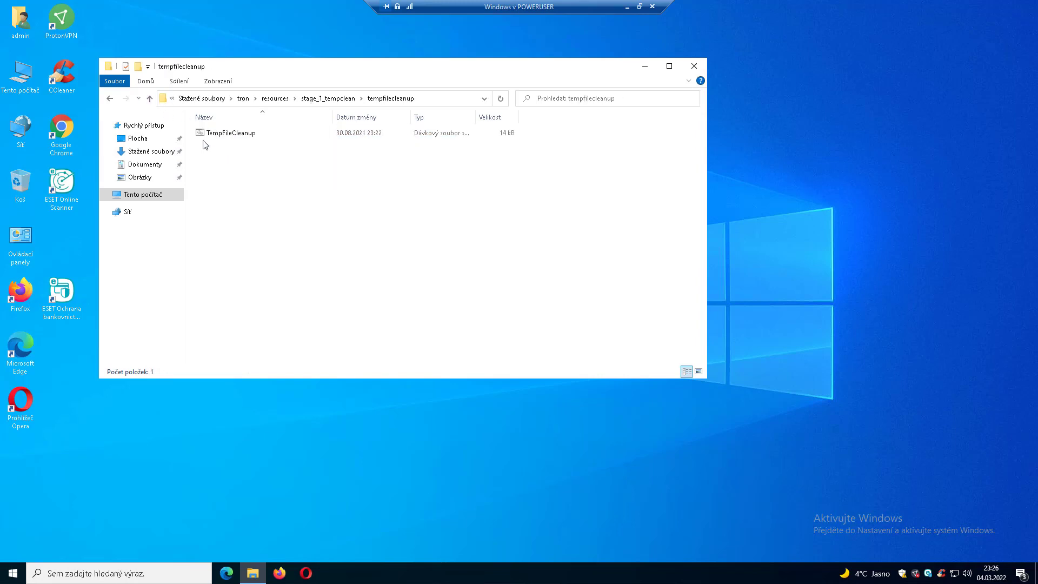
click(214, 139)
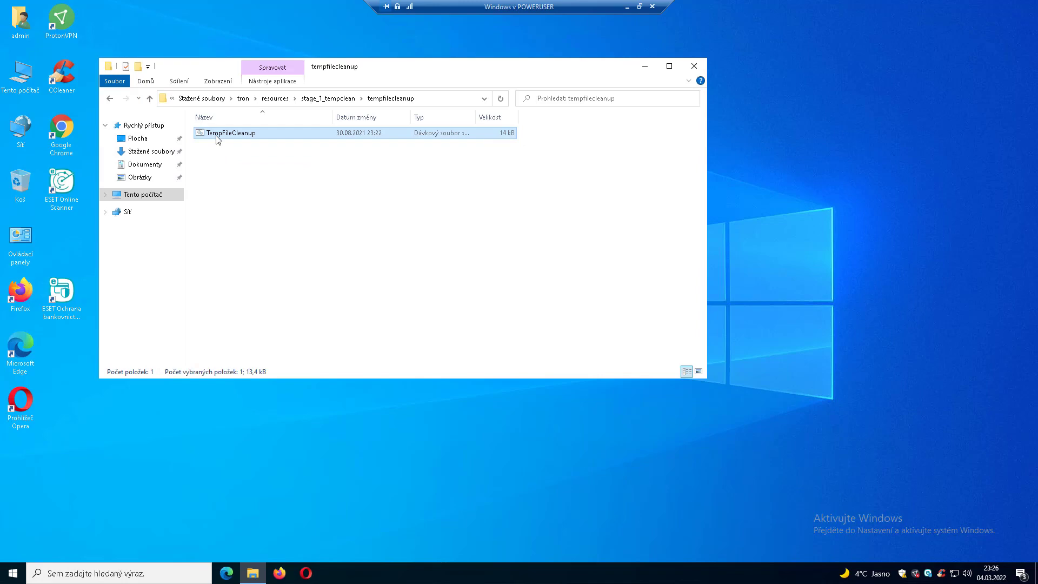
right_click(216, 139)
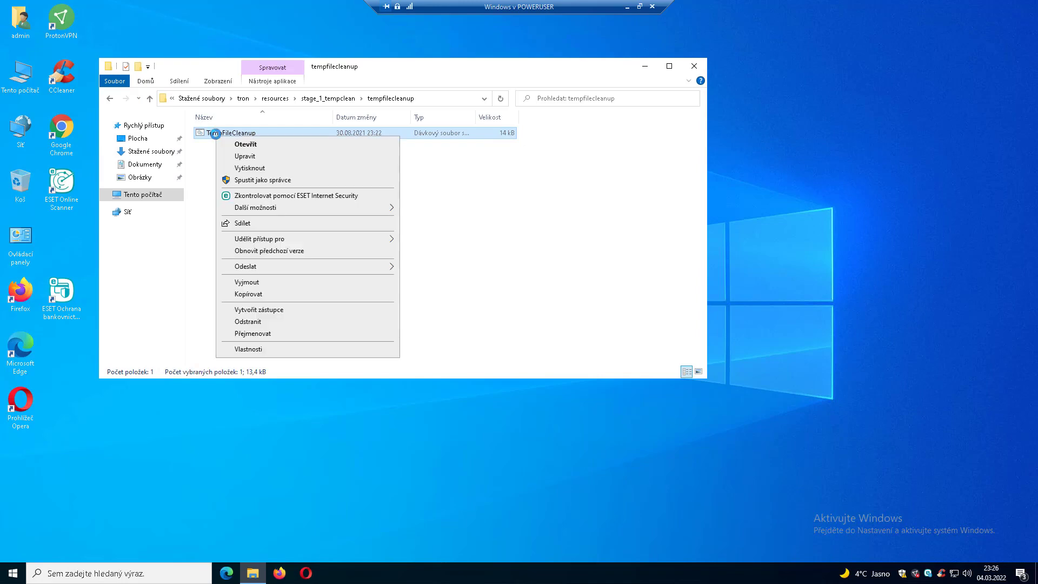
click(249, 157)
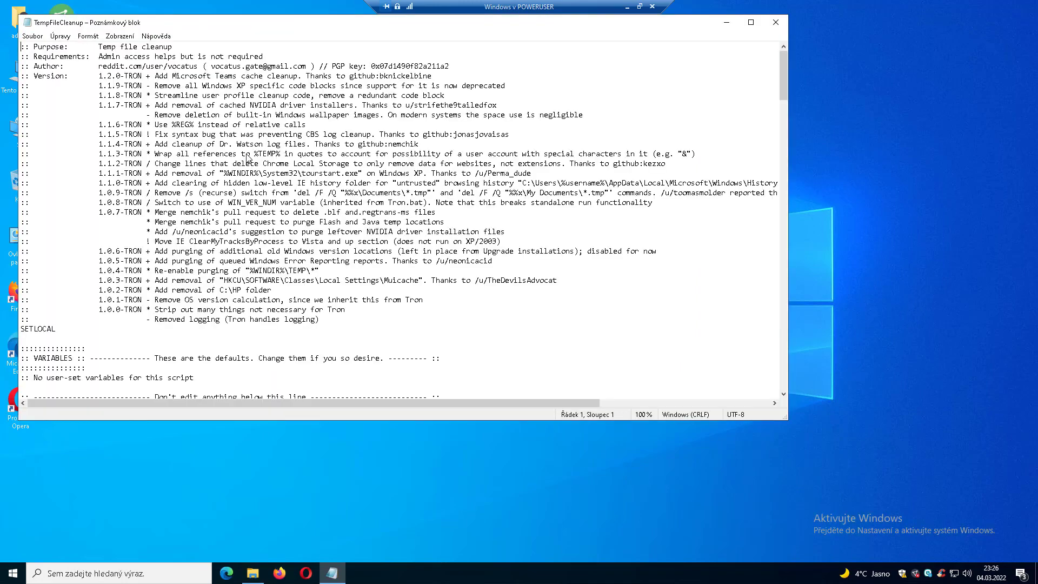
scroll(258, 211, down, 20)
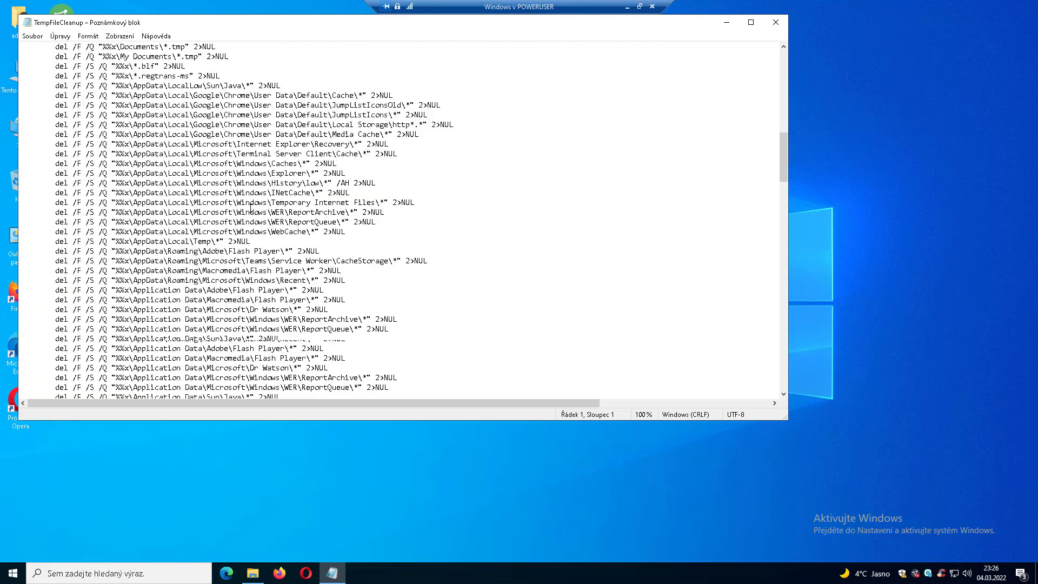
scroll(244, 209, up, 15)
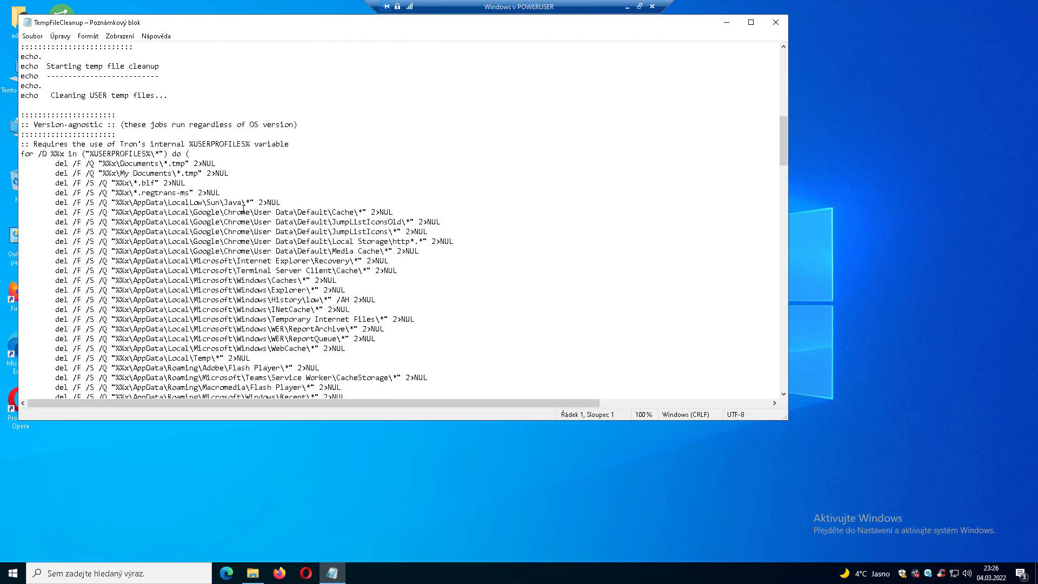
scroll(254, 343, down, 2)
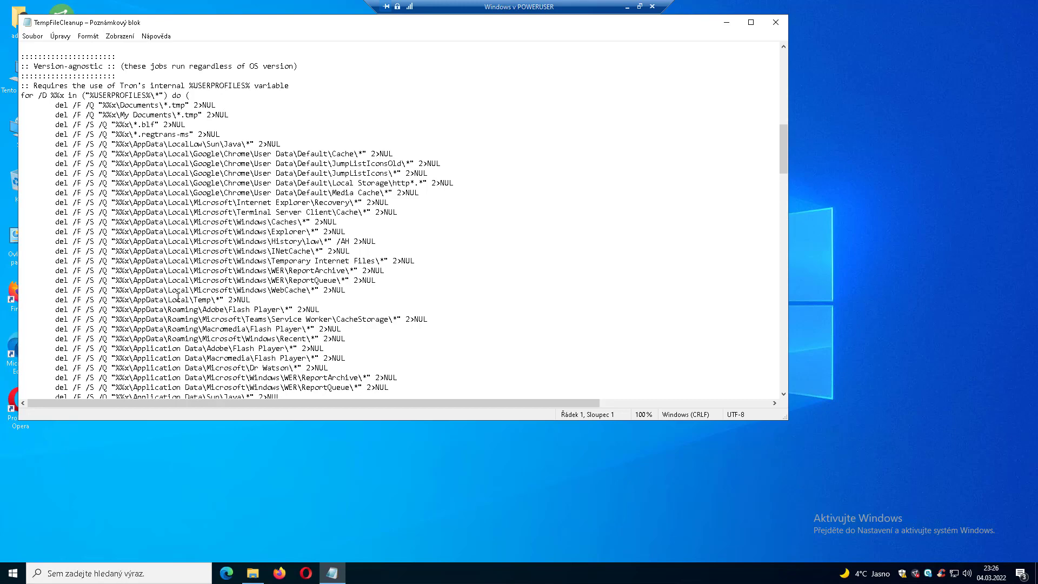
scroll(178, 296, down, 6)
scroll(189, 254, down, 20)
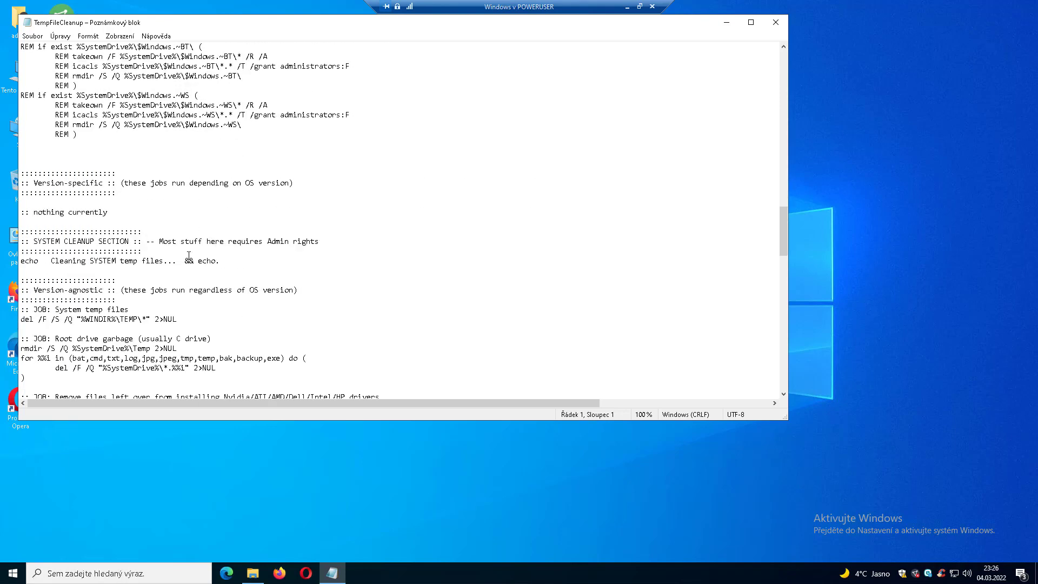
click(776, 23)
View the contents of the usb_cleanup folder and go back up to the resources folder.
click(150, 99)
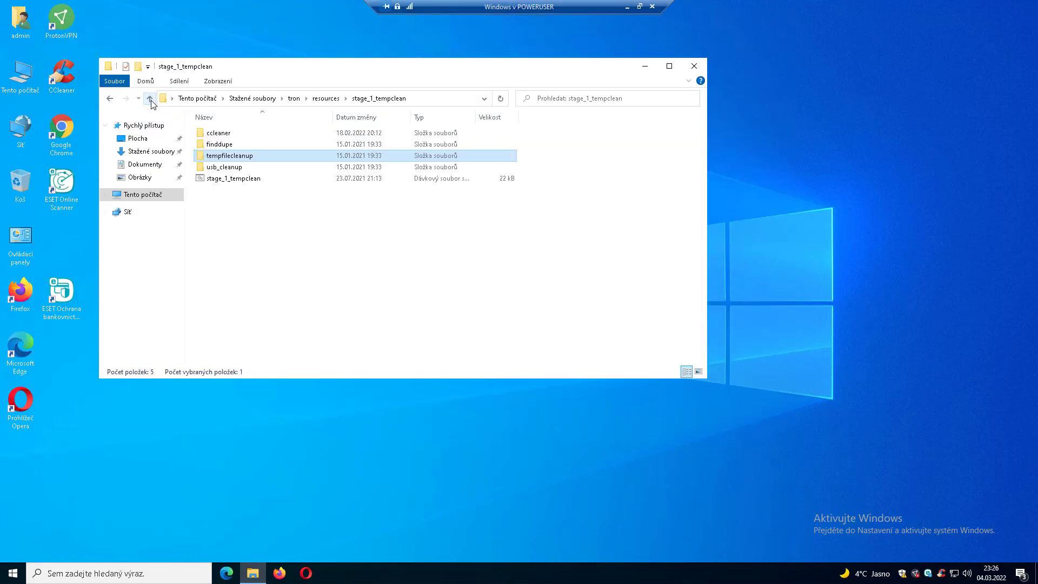
double_click(223, 168)
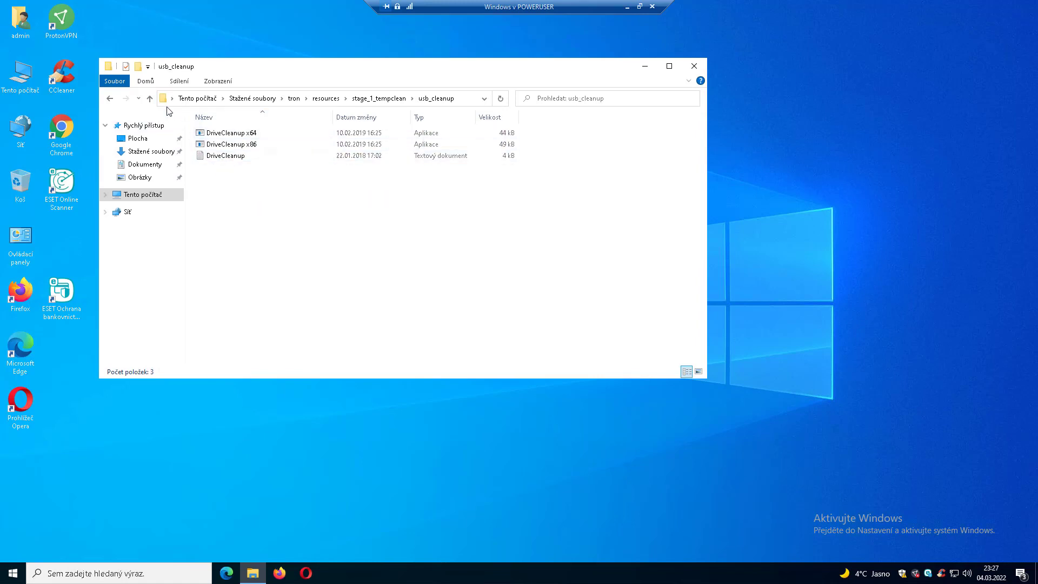
click(150, 98)
click(150, 99)
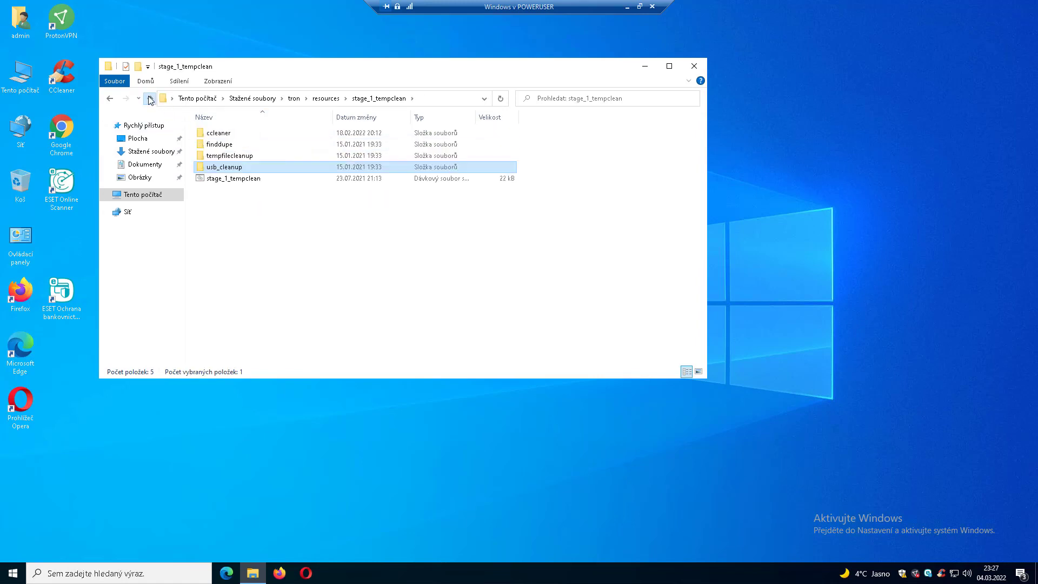
Open the 7-Zip Installer batch script from stage_5_patch > 7-zip for editing, read it through, and close it.
click(241, 201)
double_click(241, 202)
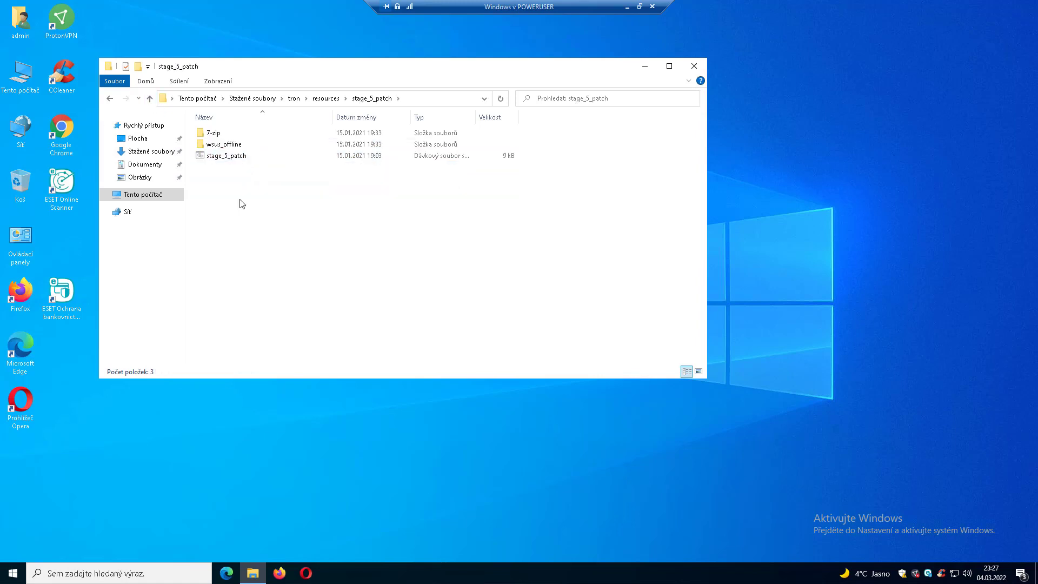
double_click(219, 133)
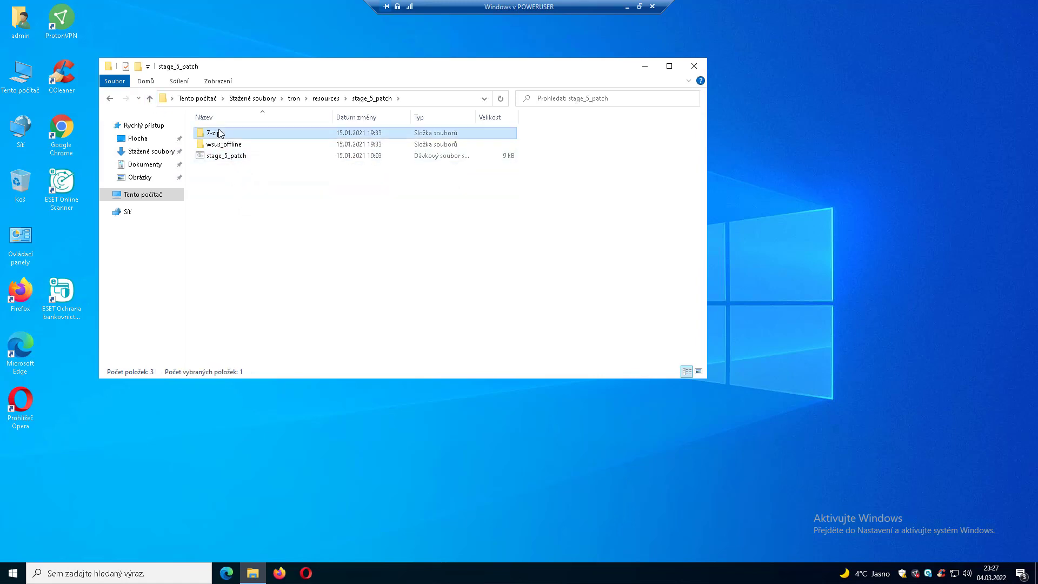
click(150, 99)
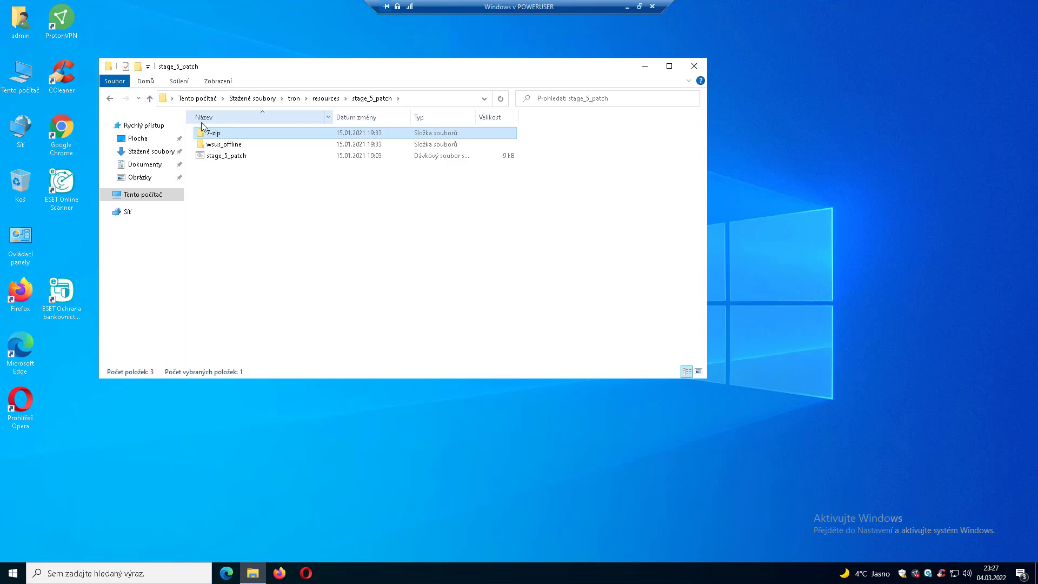
double_click(211, 133)
right_click(220, 135)
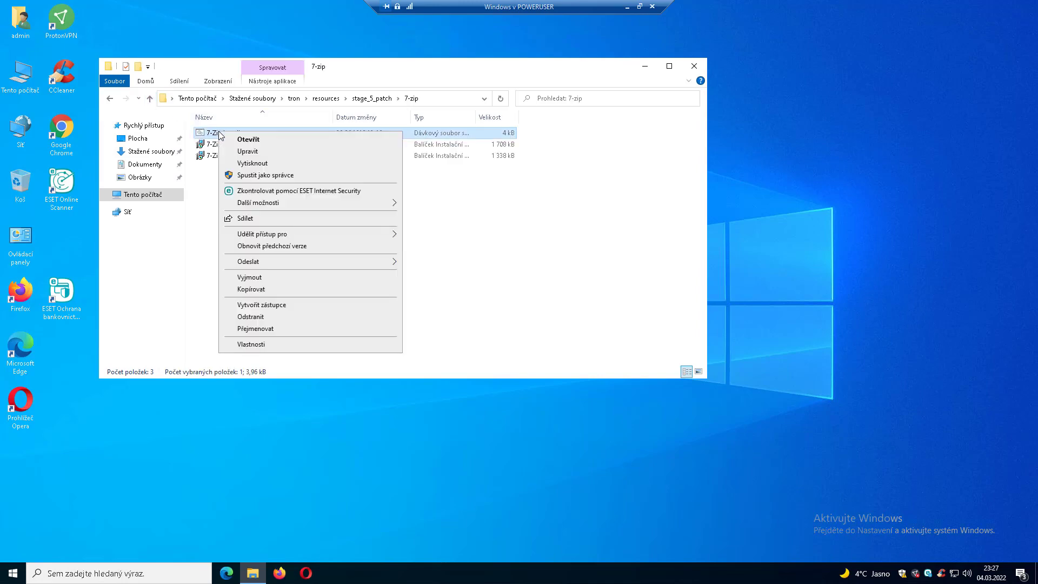
click(248, 152)
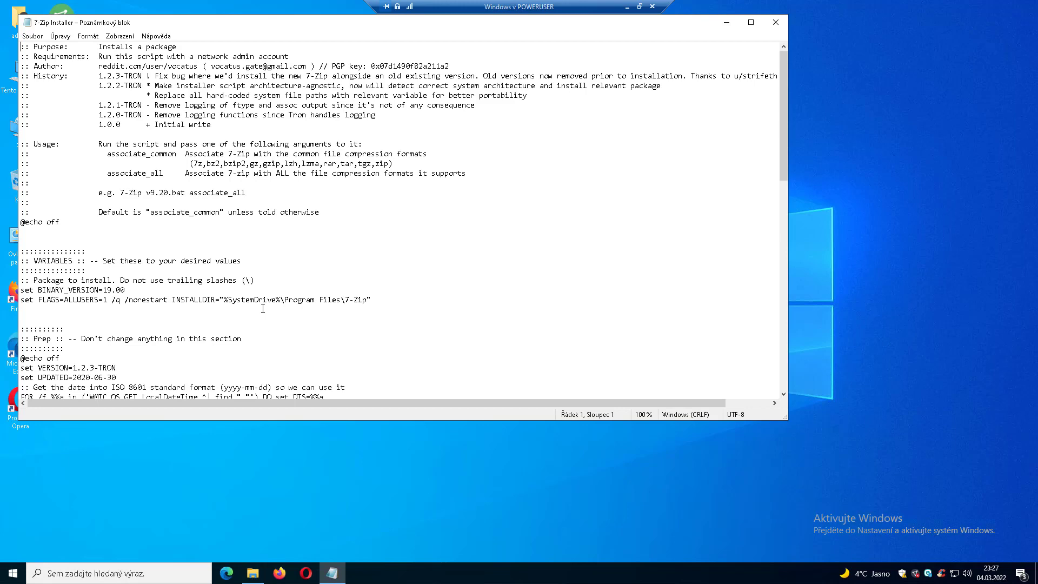
scroll(228, 184, down, 20)
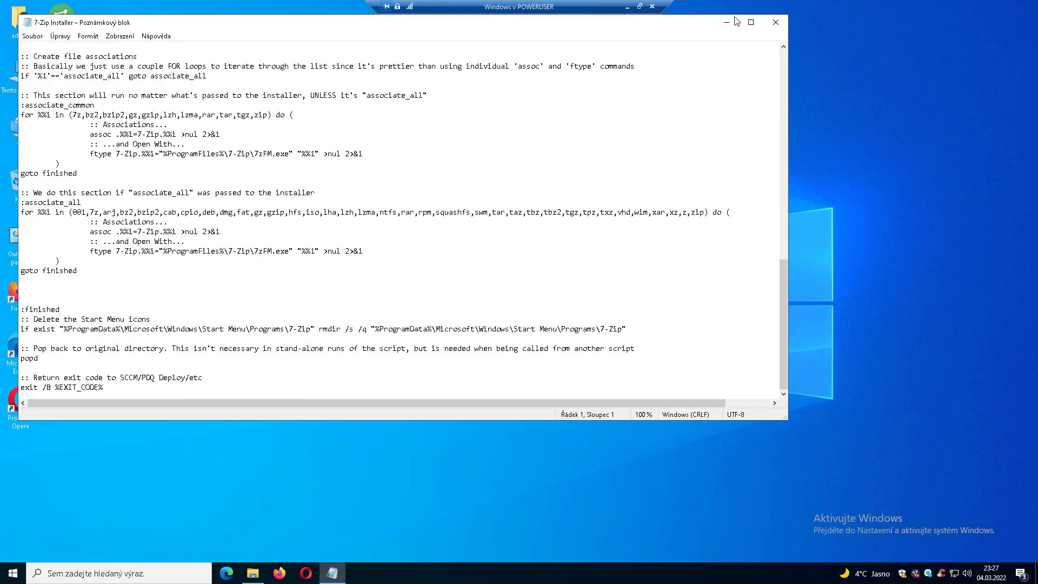
click(785, 23)
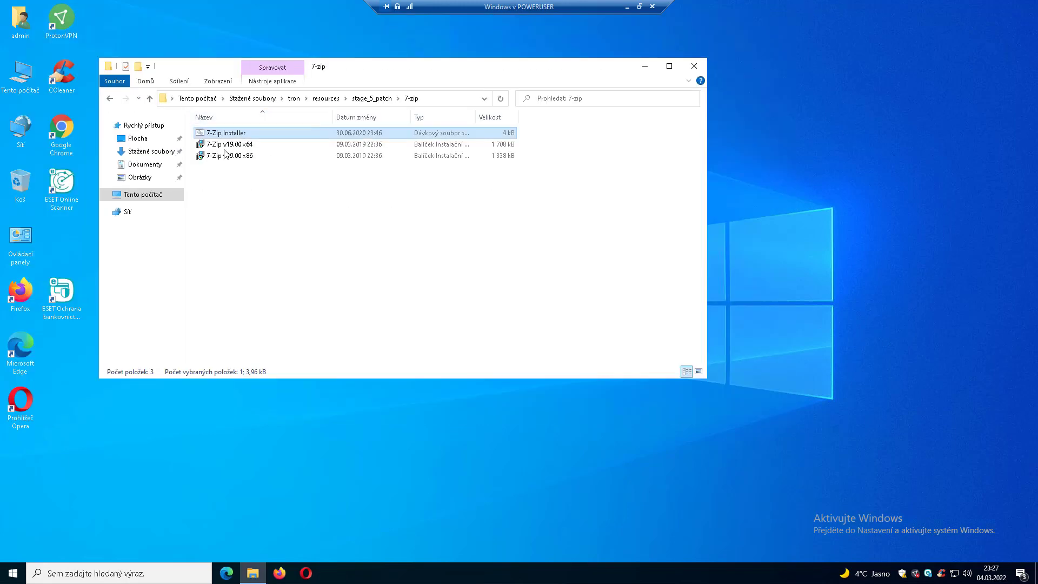
Examine the tools in the stage_9_manual_tools folder and return to the resources folder.
click(150, 99)
click(150, 99)
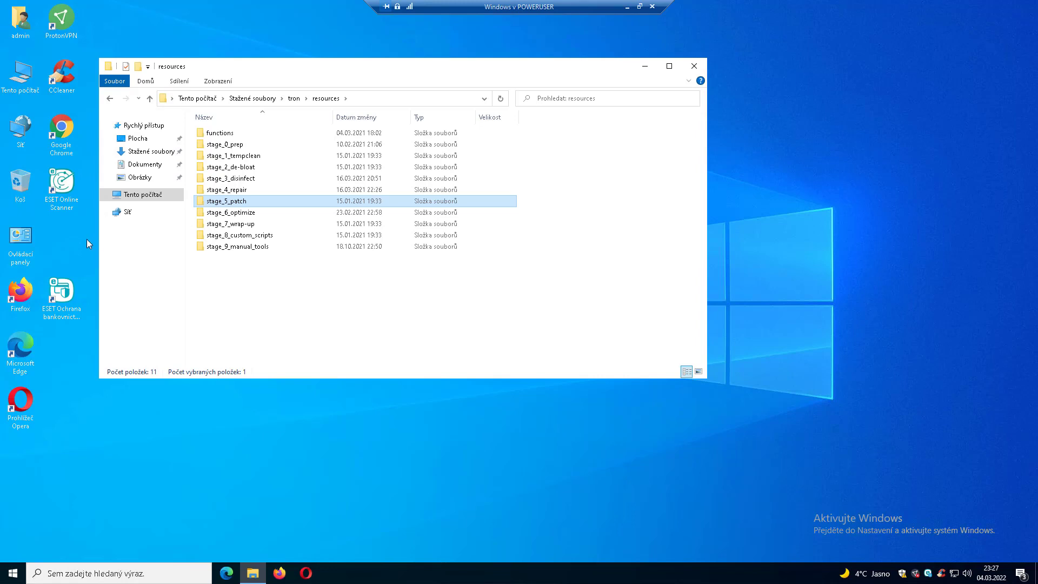
click(270, 235)
double_click(268, 247)
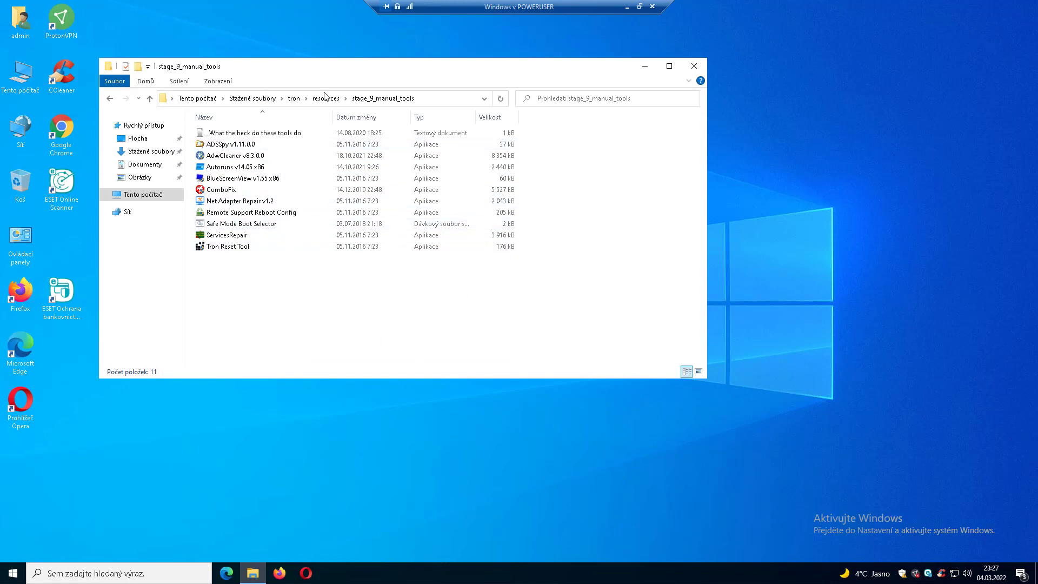
click(150, 98)
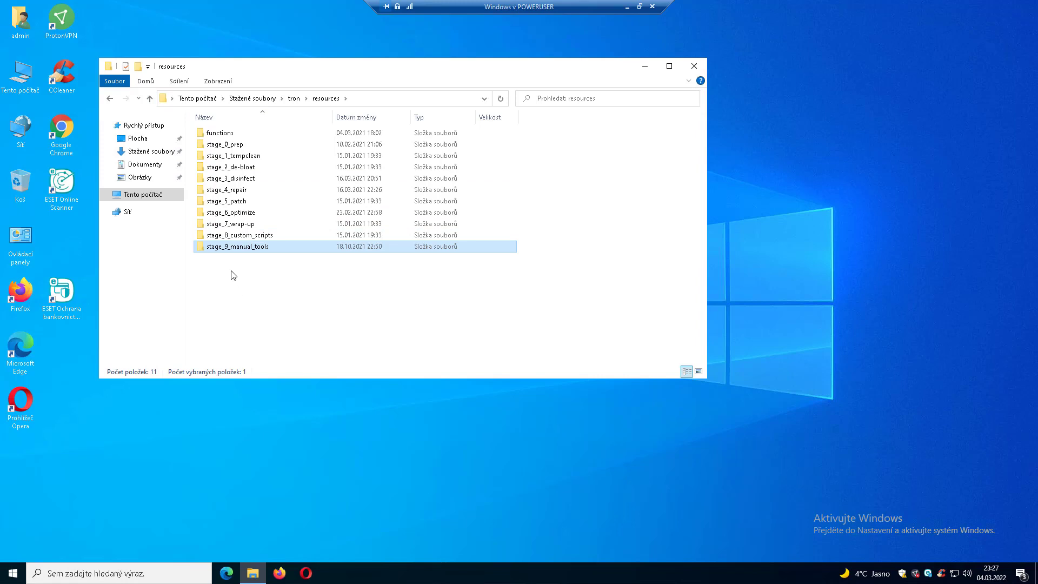
Go back up from the resources folder to the downloads folder and select the Tron v12.0.1 (2021-10-18) application.
click(152, 101)
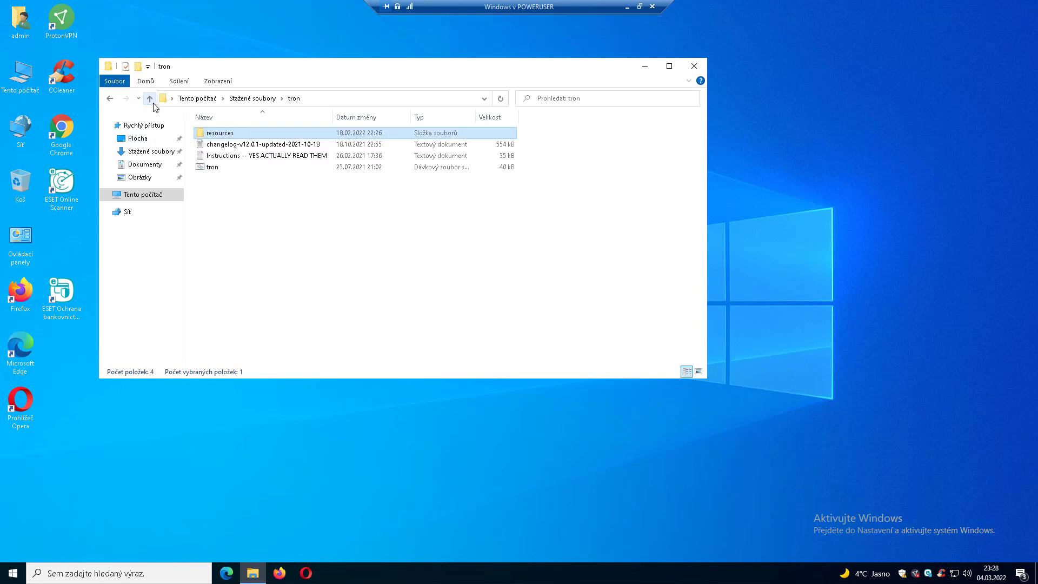
click(152, 101)
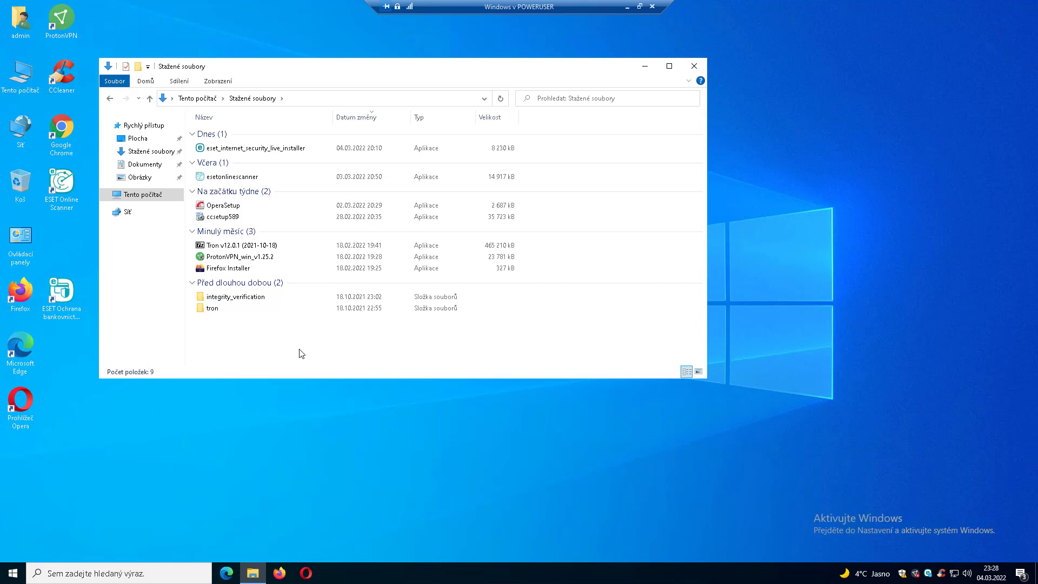
click(270, 309)
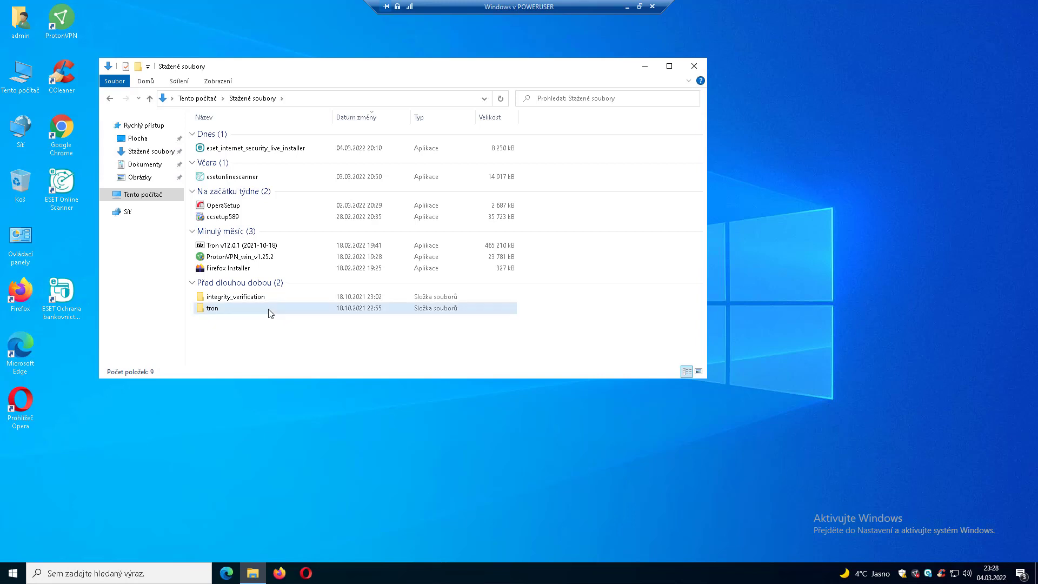
click(291, 246)
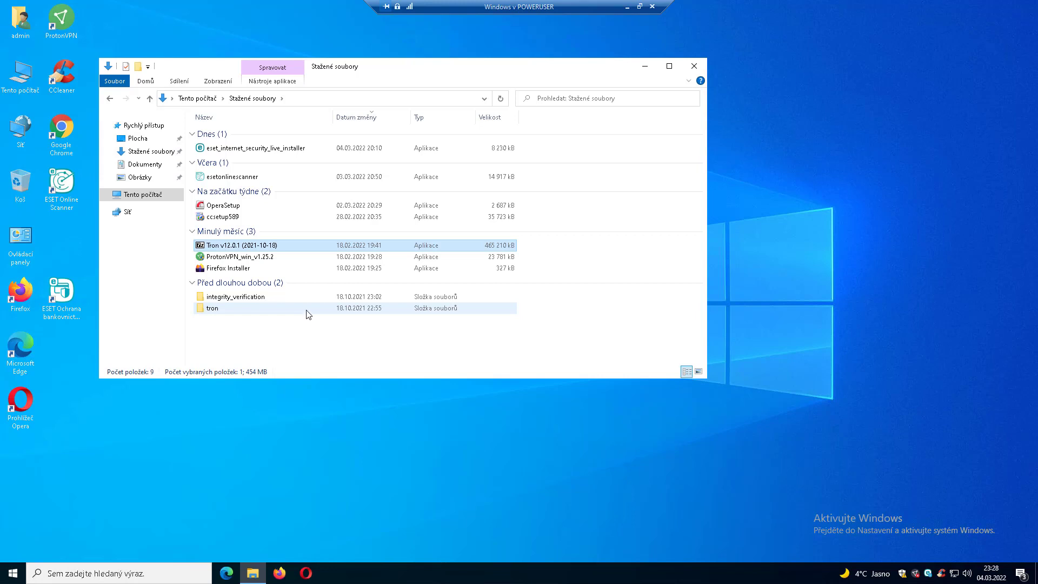
mouse_move(308, 315)
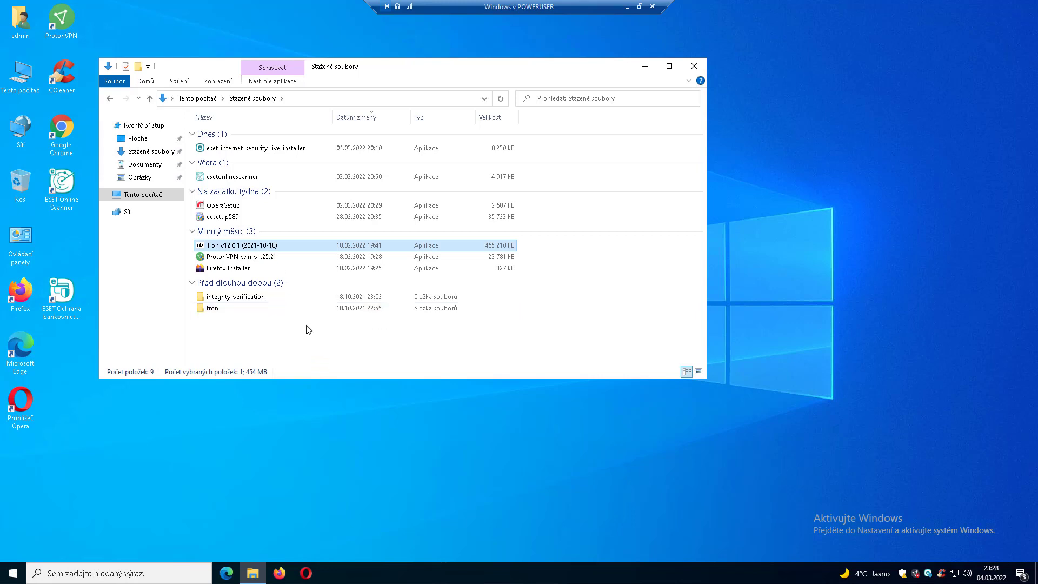
Switch the virtual machine connection from full screen to a window on the host desktop.
click(643, 7)
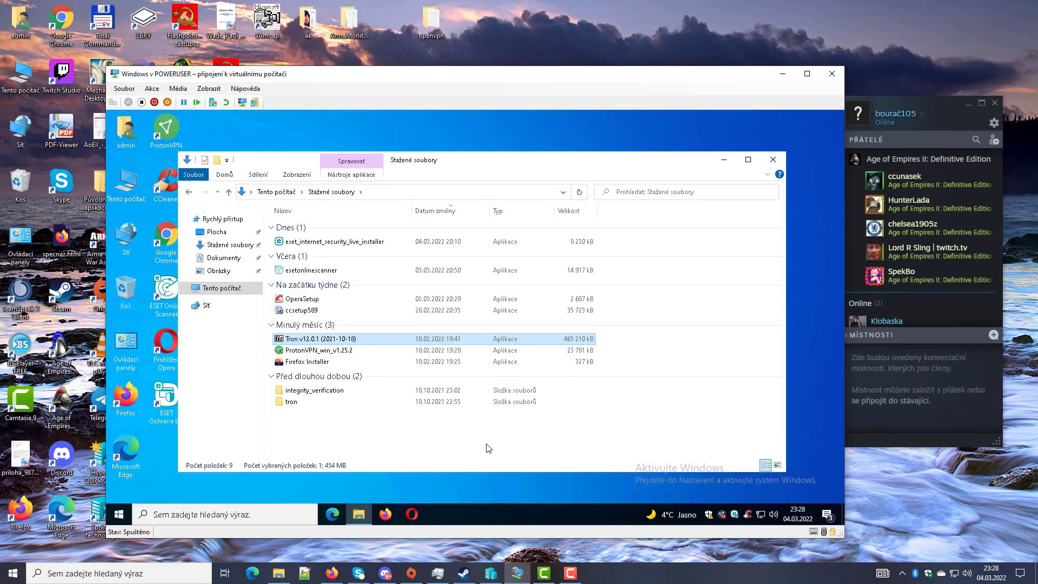